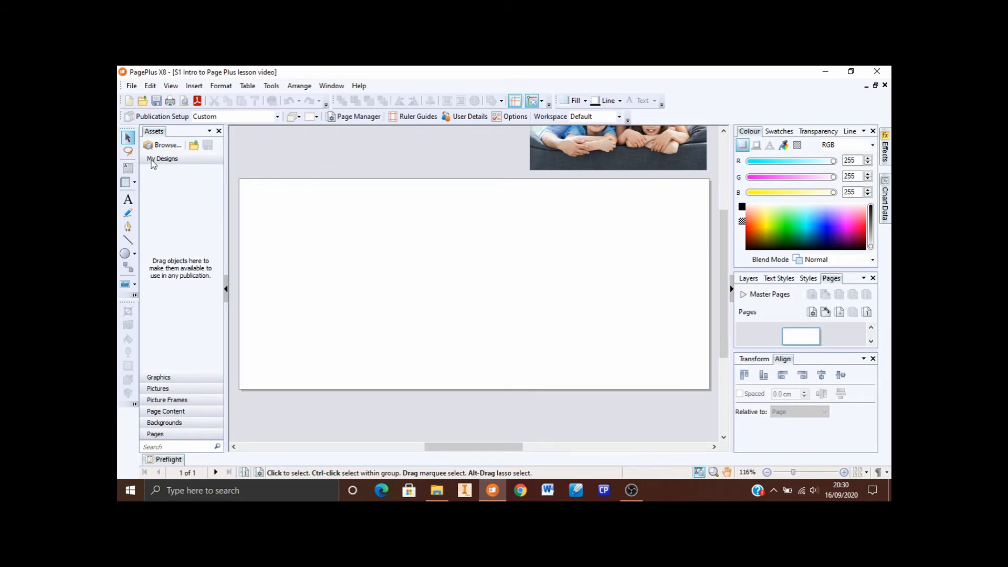
- Examine the line and colour settings and the available categories of object styles
{"action": "left_click", "coordinate": [127, 169]}
{"action": "left_click", "coordinate": [850, 131]}
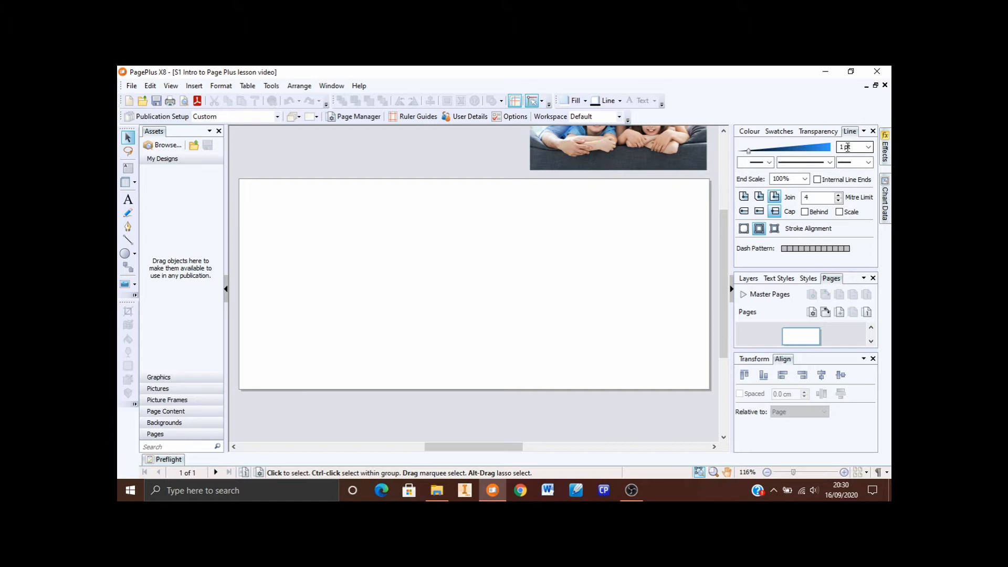
{"action": "left_click", "coordinate": [750, 132]}
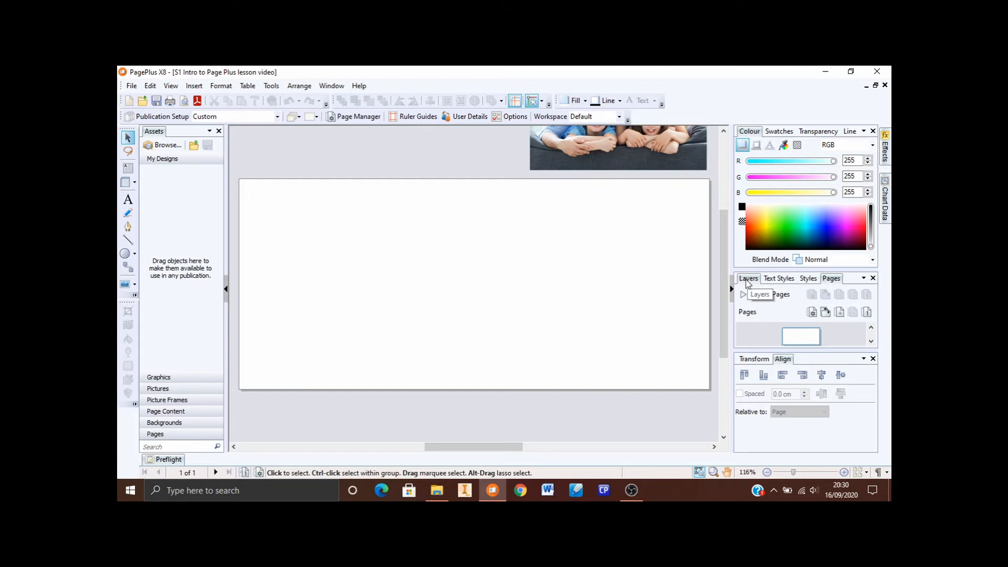
{"action": "left_click", "coordinate": [807, 279]}
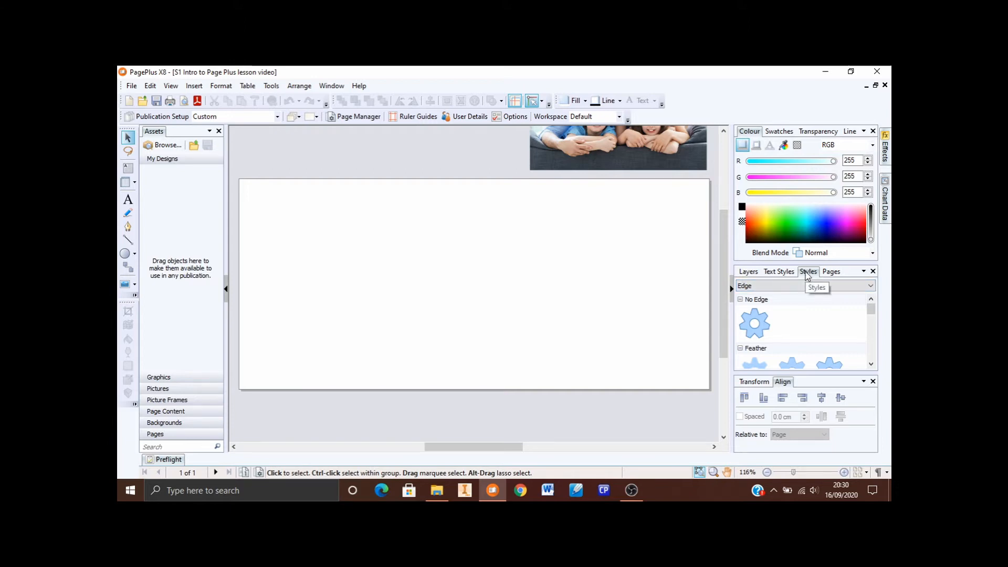
{"action": "left_click", "coordinate": [871, 286]}
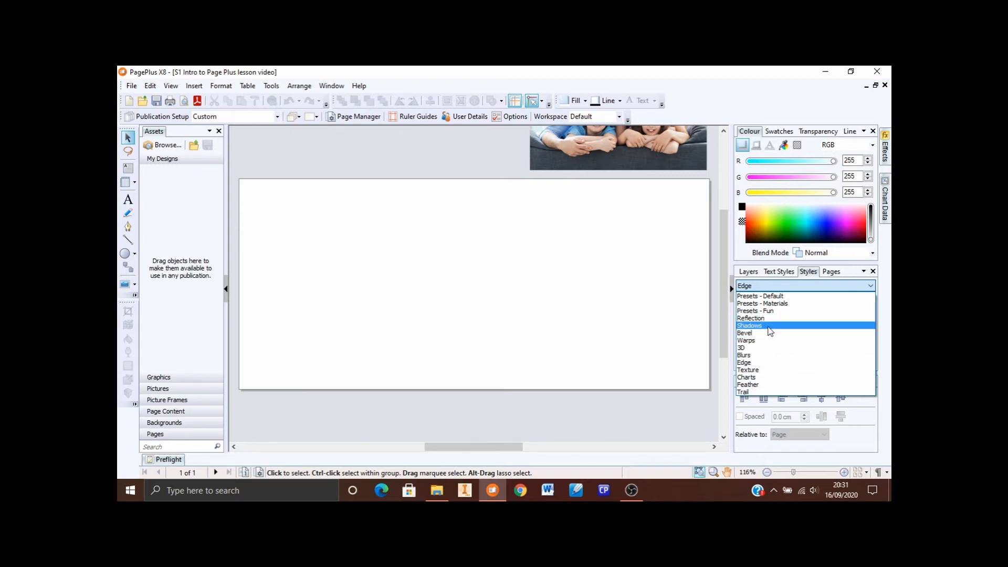
{"action": "left_click", "coordinate": [566, 418]}
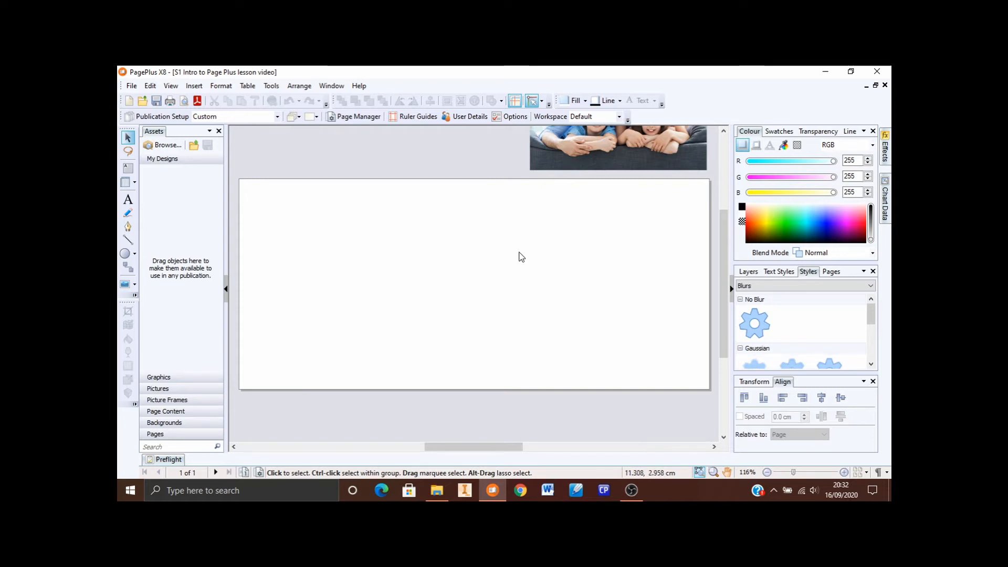
- Move the family photo from the pasteboard onto the right part of the page and enlarge it proportionally to nearly the full page height
{"action": "scroll", "coordinate": [520, 257], "scroll_direction": "up", "scroll_amount": 1}
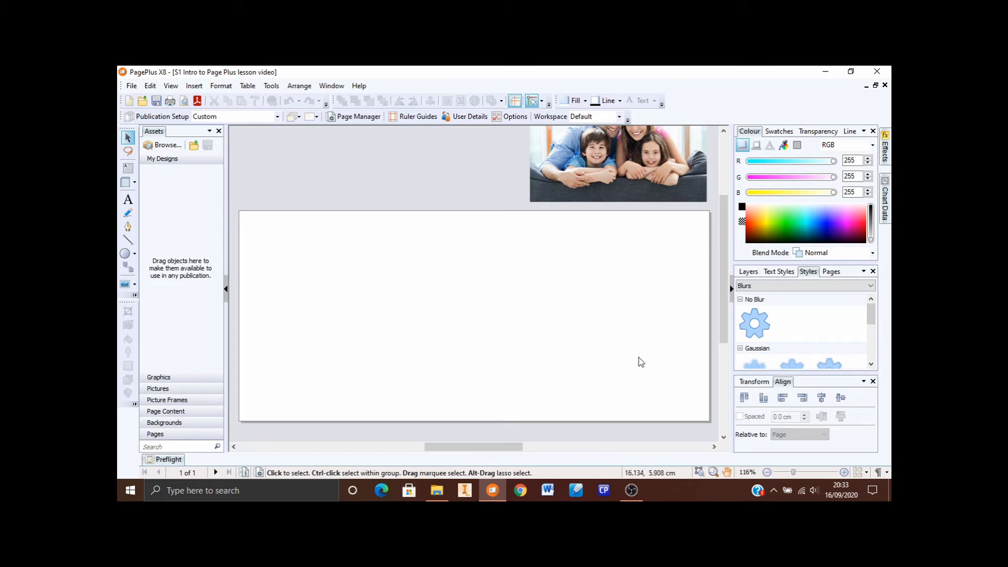
{"action": "scroll", "coordinate": [638, 361], "scroll_direction": "up", "scroll_amount": 3}
{"action": "scroll", "coordinate": [636, 360], "scroll_direction": "down", "scroll_amount": 2}
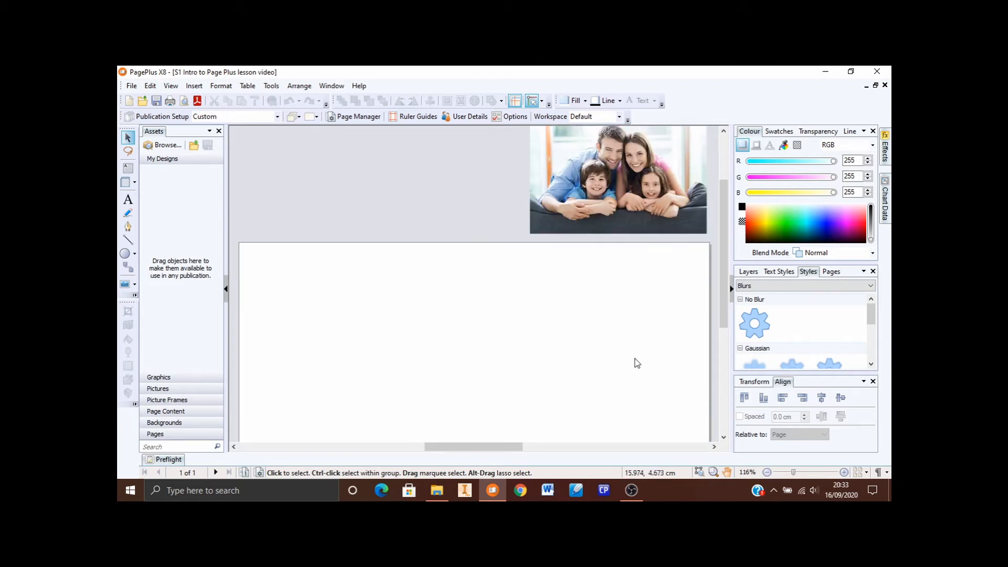
{"action": "scroll", "coordinate": [635, 359], "scroll_direction": "down", "scroll_amount": 2}
{"action": "scroll", "coordinate": [603, 349], "scroll_direction": "up", "scroll_amount": 4}
{"action": "left_click", "coordinate": [590, 242]}
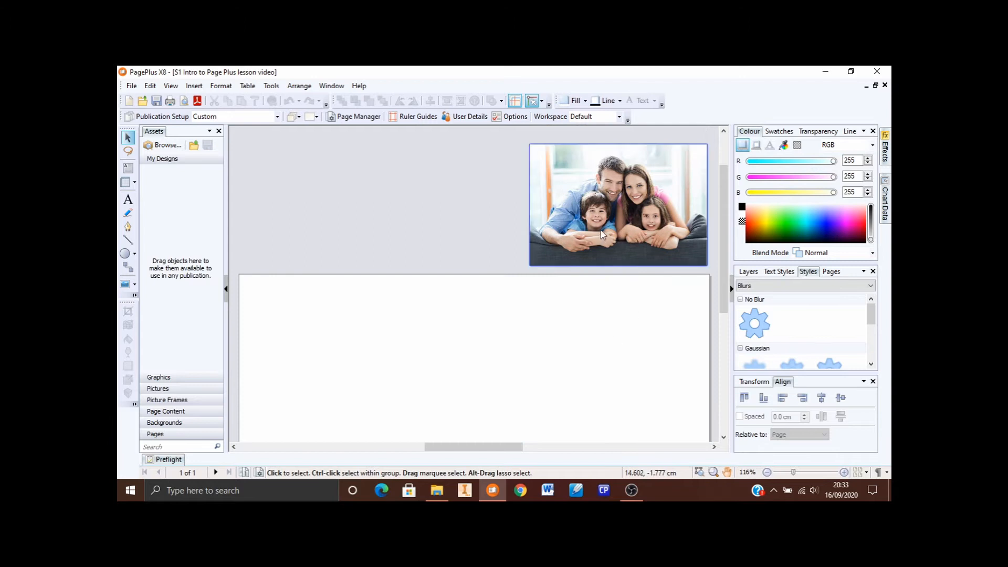
{"action": "scroll", "coordinate": [617, 262], "scroll_direction": "down", "scroll_amount": 3}
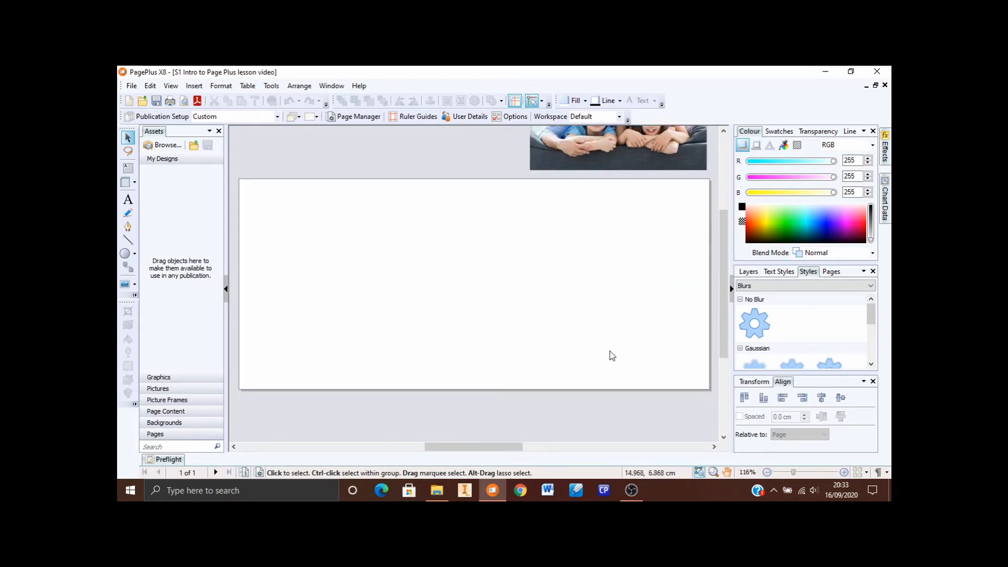
{"action": "scroll", "coordinate": [612, 355], "scroll_direction": "up", "scroll_amount": 2}
{"action": "scroll", "coordinate": [614, 364], "scroll_direction": "up", "scroll_amount": 1}
{"action": "left_click", "coordinate": [607, 235]}
{"action": "left_click", "coordinate": [606, 230]}
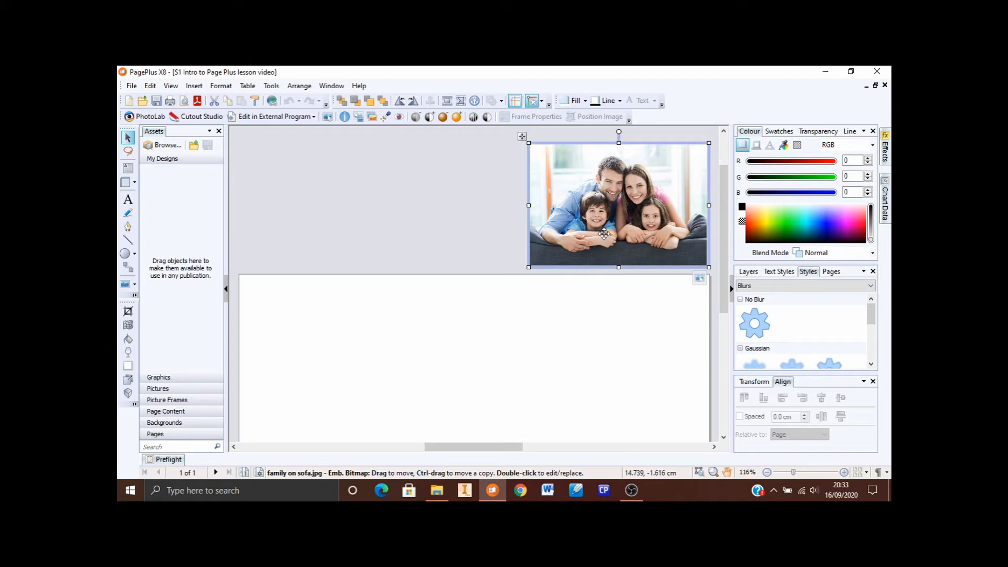
{"action": "left_click_drag", "start_coordinate": [604, 234], "coordinate": [597, 325]}
{"action": "scroll", "coordinate": [597, 325], "scroll_direction": "down", "scroll_amount": 3}
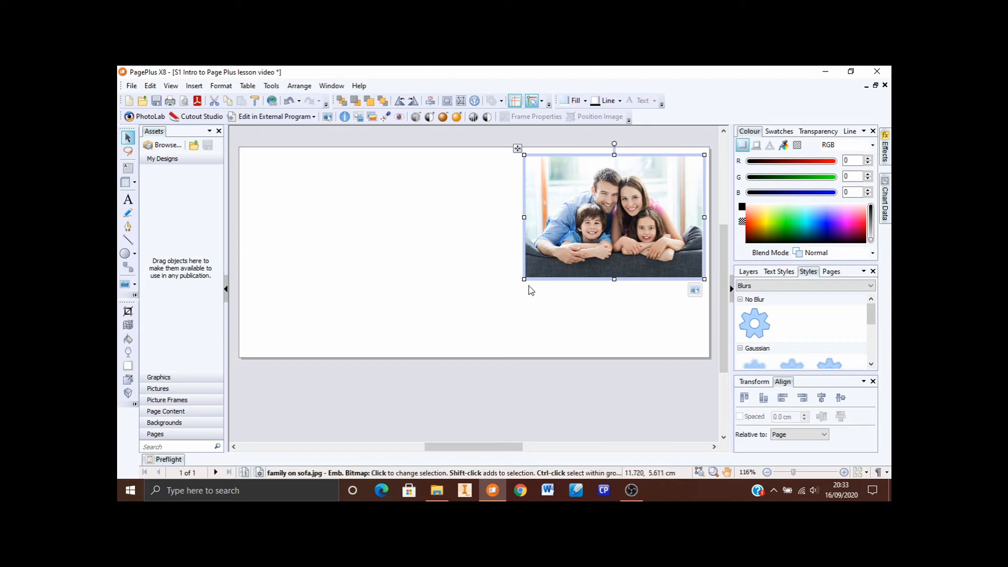
{"action": "left_click_drag", "start_coordinate": [523, 280], "coordinate": [429, 345]}
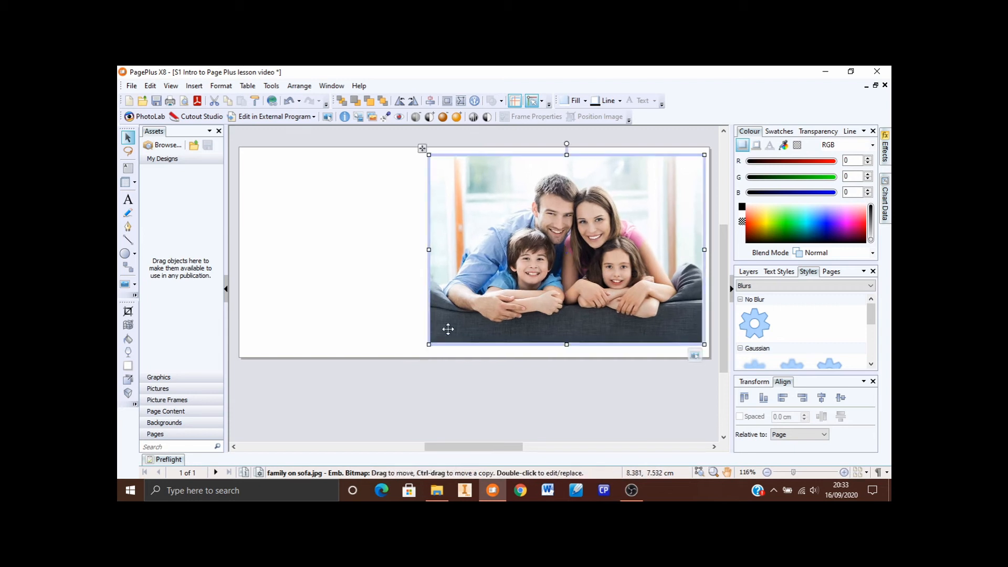
- Try narrowing the photo from its left side only and undo that change
{"action": "left_click_drag", "start_coordinate": [431, 252], "coordinate": [610, 256]}
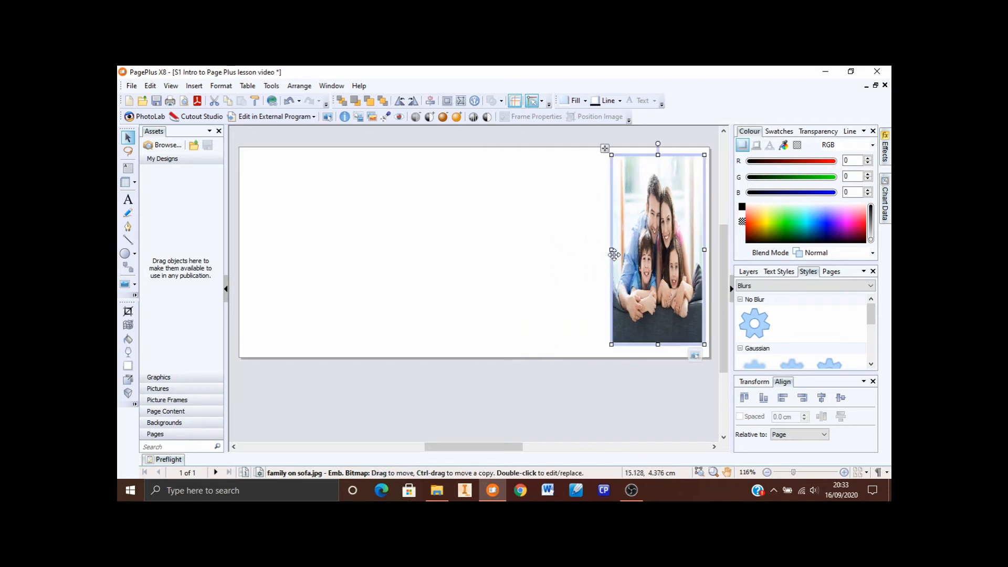
{"action": "key", "text": "ctrl+z"}
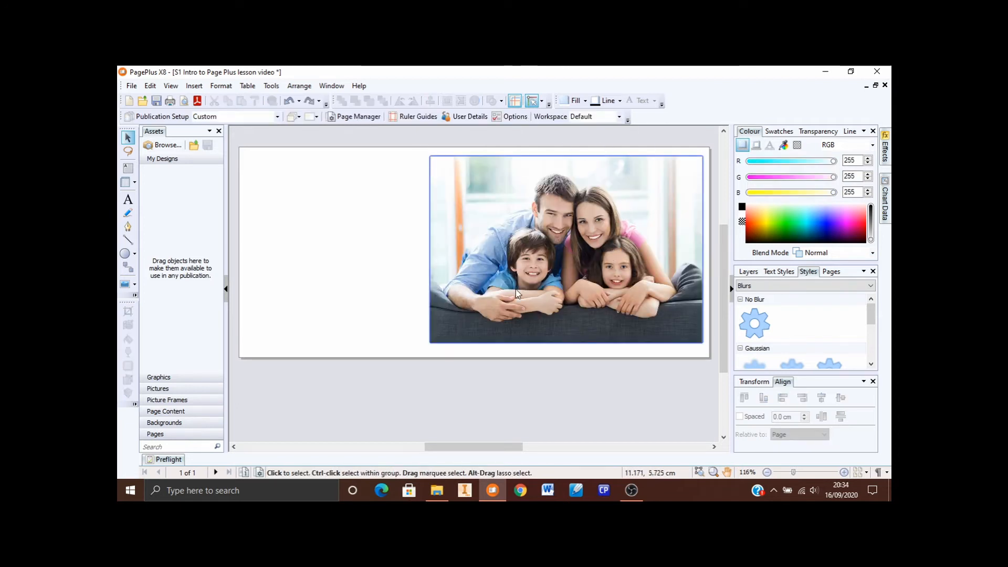
- Crop the family photo slightly on all four sides with the Square Crop Tool, keeping the whole family in frame
{"action": "left_click", "coordinate": [486, 265]}
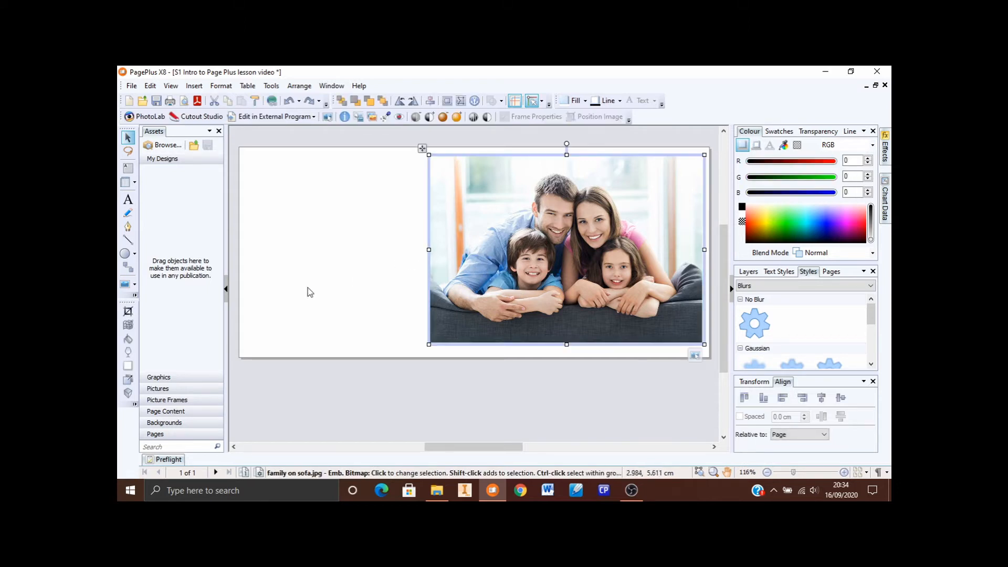
{"action": "left_click", "coordinate": [128, 311]}
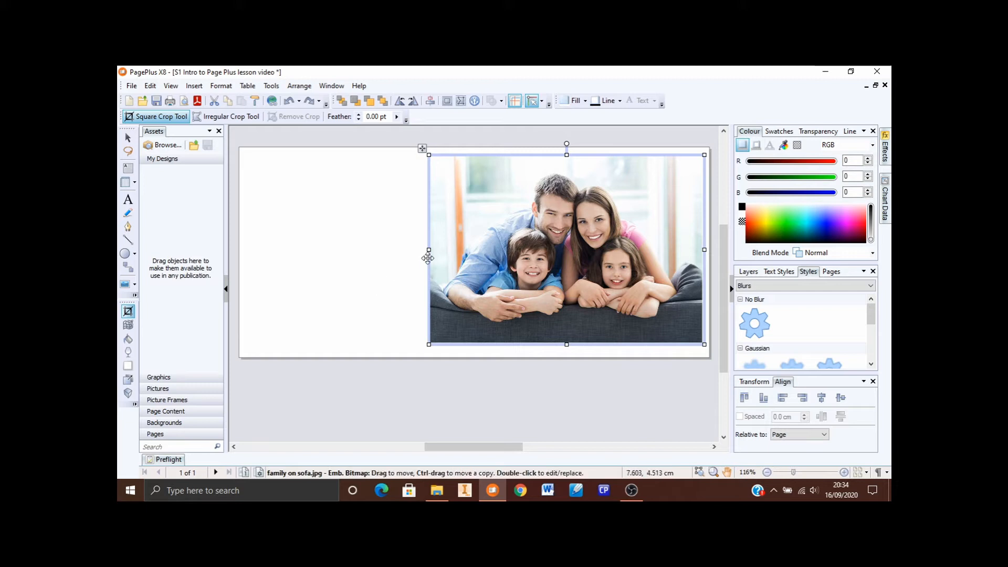
{"action": "left_click_drag", "start_coordinate": [429, 249], "coordinate": [453, 250]}
{"action": "left_click_drag", "start_coordinate": [705, 250], "coordinate": [671, 252]}
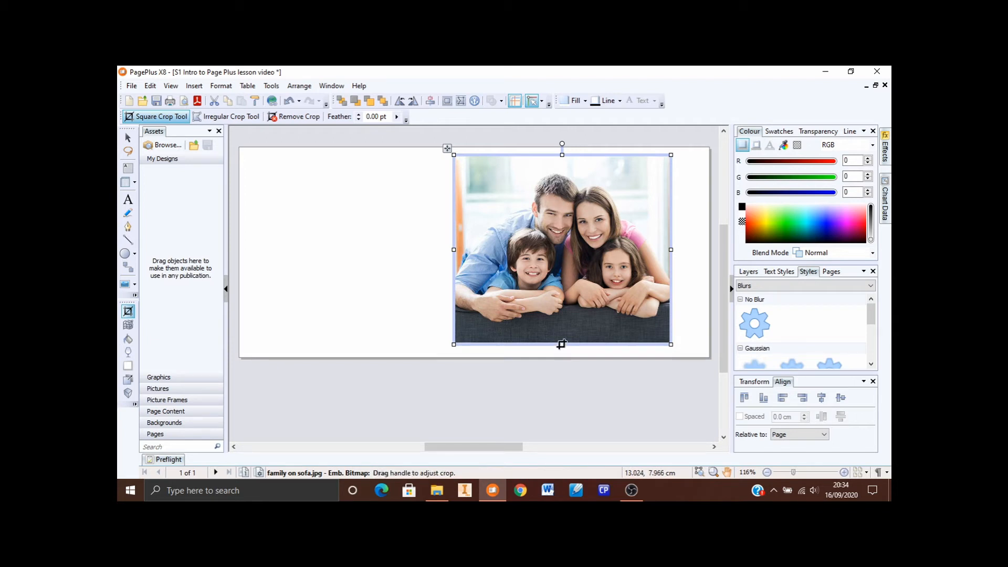
{"action": "left_click_drag", "start_coordinate": [562, 345], "coordinate": [564, 327]}
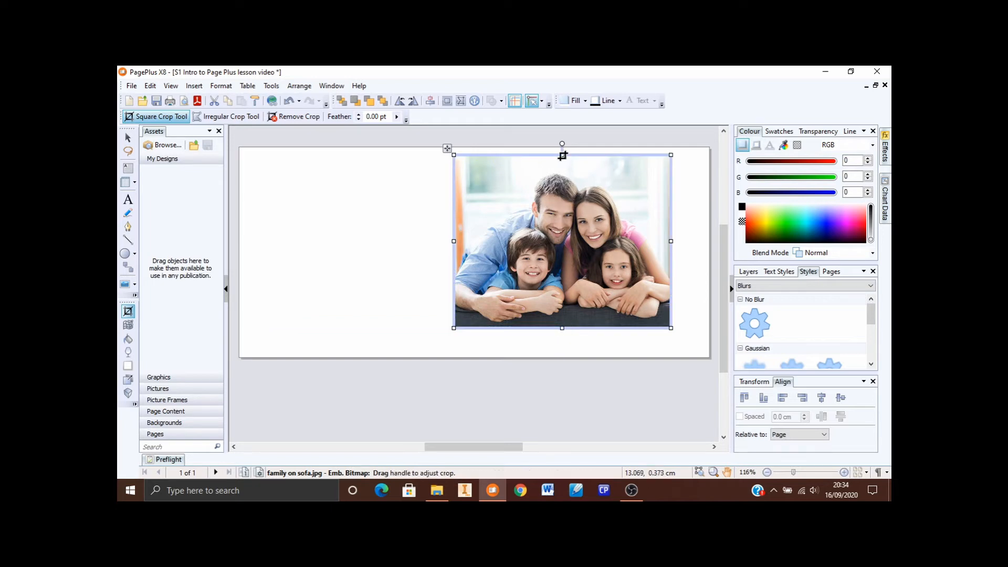
{"action": "left_click_drag", "start_coordinate": [564, 156], "coordinate": [571, 168]}
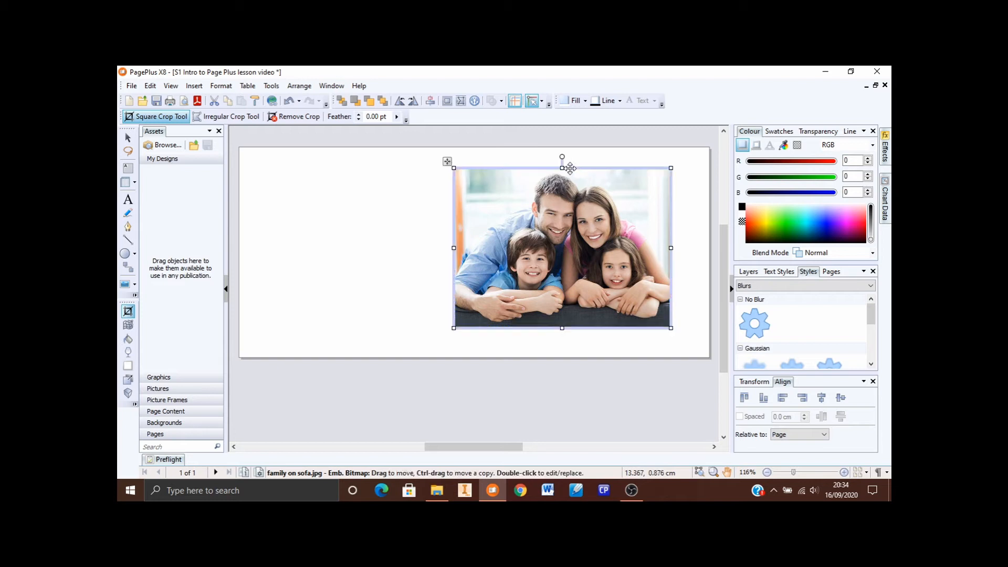
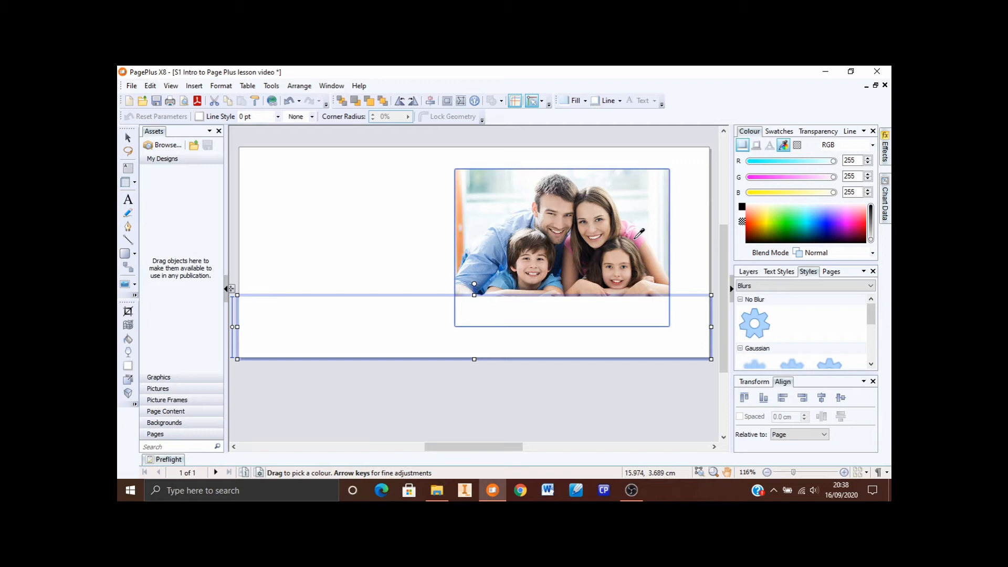
- Sample the pink of the woman's top in the photo and fill the page-wide rectangle with it
{"action": "left_click_drag", "start_coordinate": [639, 233], "coordinate": [639, 234]}
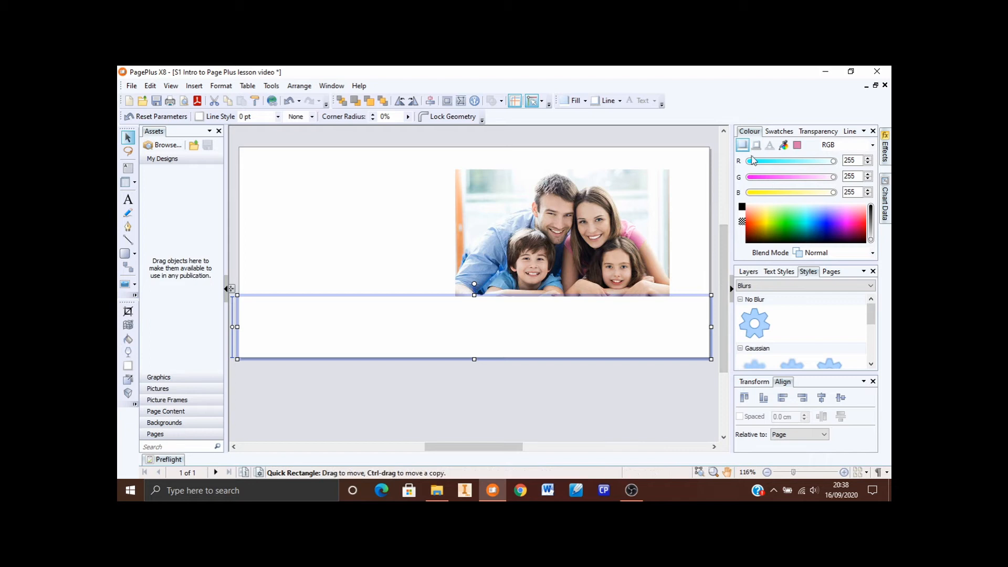
{"action": "left_click", "coordinate": [798, 145]}
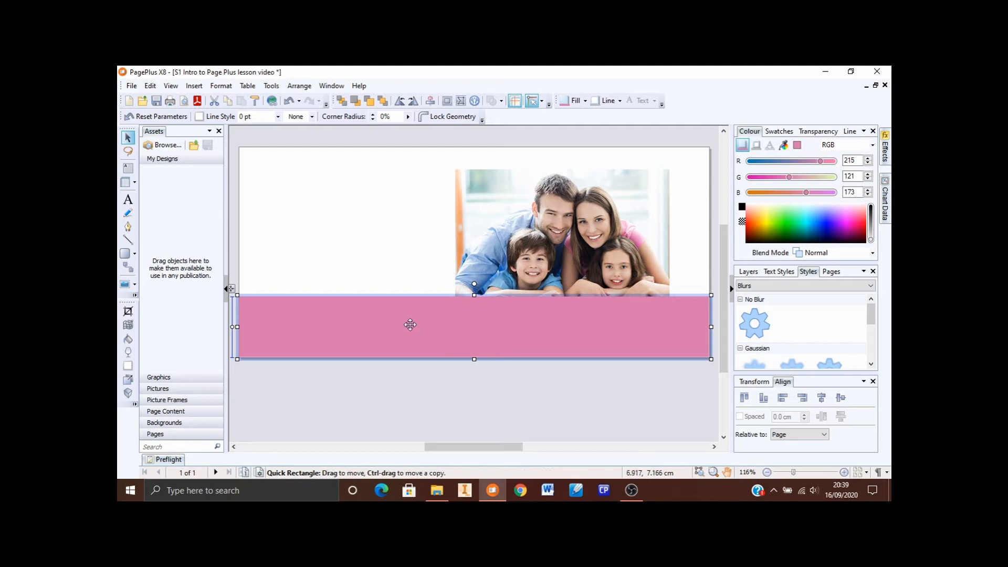
- Move the pink band up across the middle of the photo and send it to the back, behind the photo
{"action": "left_click_drag", "start_coordinate": [406, 323], "coordinate": [408, 267]}
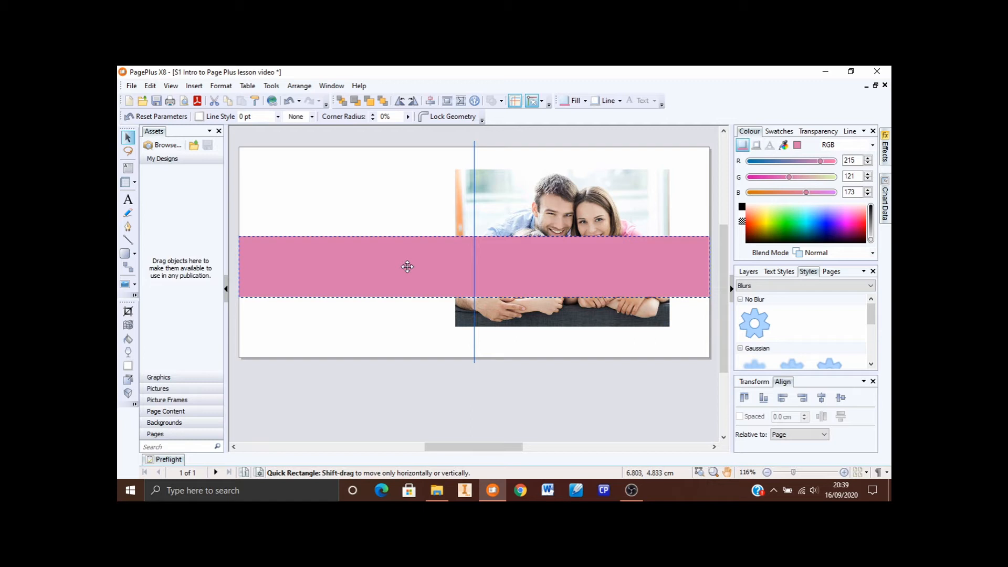
{"action": "left_click_drag", "start_coordinate": [408, 267], "coordinate": [408, 266]}
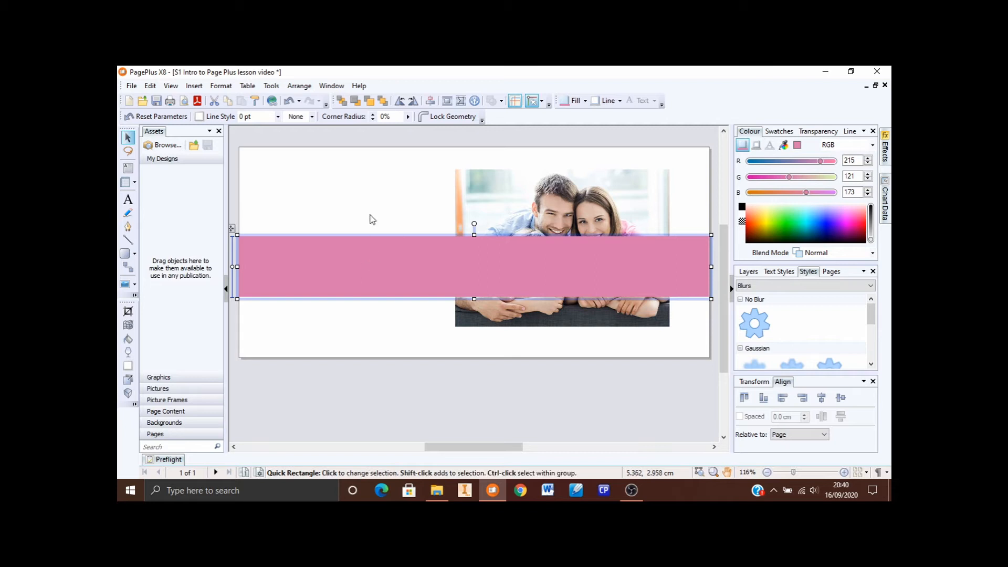
{"action": "left_click", "coordinate": [341, 104]}
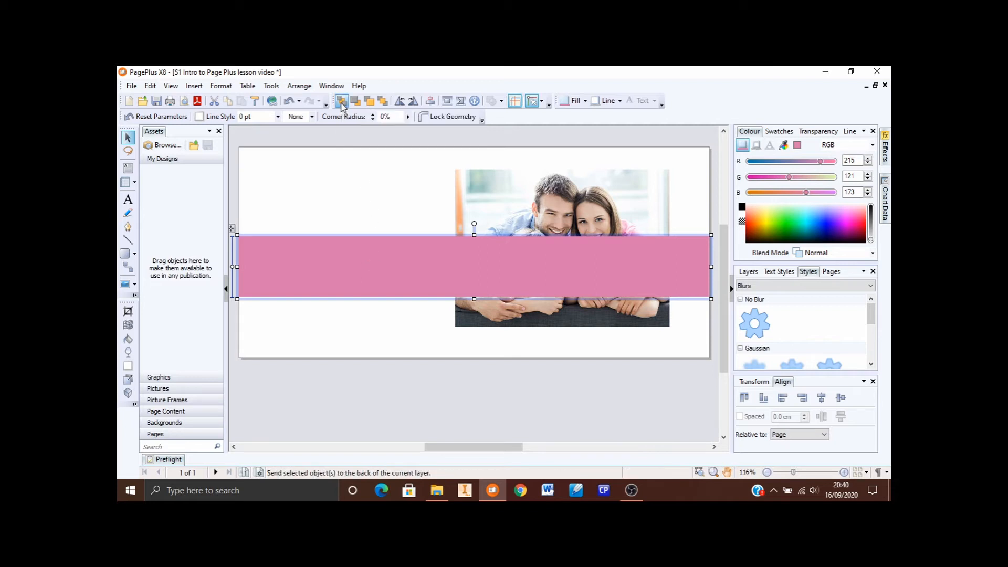
{"action": "left_click", "coordinate": [374, 192]}
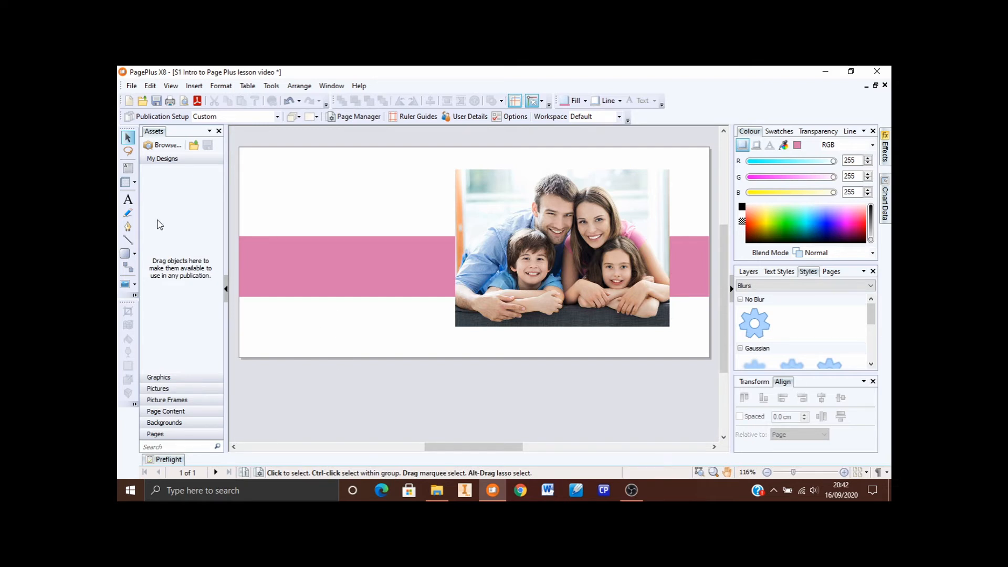
- Draw a line about 8 cm along the page's top edge from its top-left corner, continuing diagonally to the bottom edge about 3.1 cm across
{"action": "left_click", "coordinate": [128, 240]}
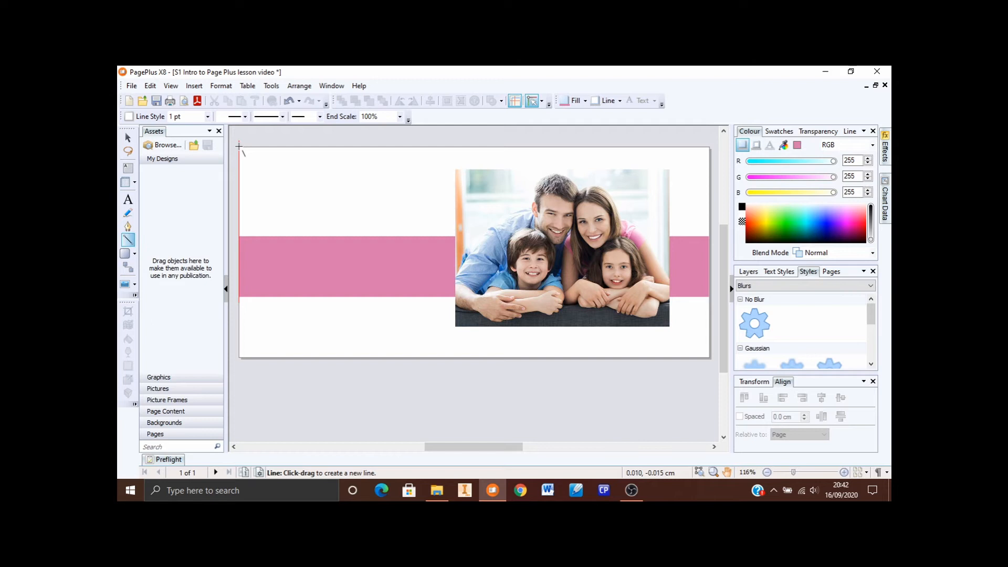
{"action": "mouse_move", "coordinate": [239, 146]}
{"action": "left_mouse_down"}
{"action": "mouse_move", "coordinate": [405, 163]}
{"action": "mouse_move", "coordinate": [360, 168]}
{"action": "mouse_move", "coordinate": [378, 174]}
{"action": "mouse_move", "coordinate": [376, 227]}
{"action": "mouse_move", "coordinate": [354, 230]}
{"action": "mouse_move", "coordinate": [338, 286]}
{"action": "mouse_move", "coordinate": [382, 206]}
{"action": "mouse_move", "coordinate": [388, 161]}
{"action": "mouse_move", "coordinate": [363, 206]}
{"action": "mouse_move", "coordinate": [255, 278]}
{"action": "mouse_move", "coordinate": [270, 315]}
{"action": "mouse_move", "coordinate": [293, 223]}
{"action": "mouse_move", "coordinate": [329, 237]}
{"action": "mouse_move", "coordinate": [356, 218]}
{"action": "mouse_move", "coordinate": [398, 152]}
{"action": "mouse_move", "coordinate": [370, 209]}
{"action": "mouse_move", "coordinate": [307, 266]}
{"action": "left_mouse_up"}
{"action": "mouse_move", "coordinate": [259, 283]}
{"action": "left_mouse_down"}
{"action": "mouse_move", "coordinate": [386, 152]}
{"action": "mouse_move", "coordinate": [455, 148]}
{"action": "mouse_move", "coordinate": [438, 148]}
{"action": "left_mouse_up"}
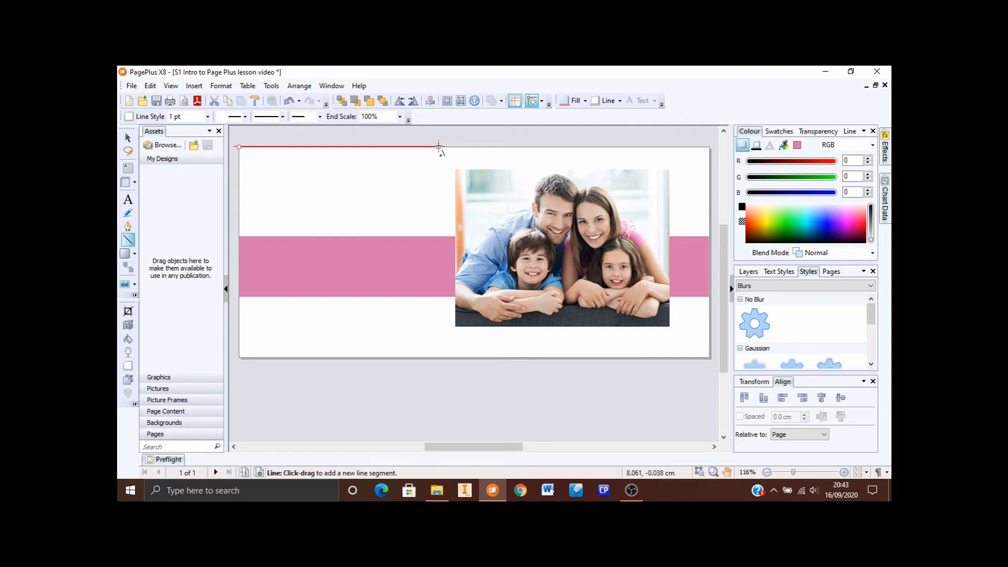
{"action": "left_click_drag", "start_coordinate": [438, 146], "coordinate": [439, 147]}
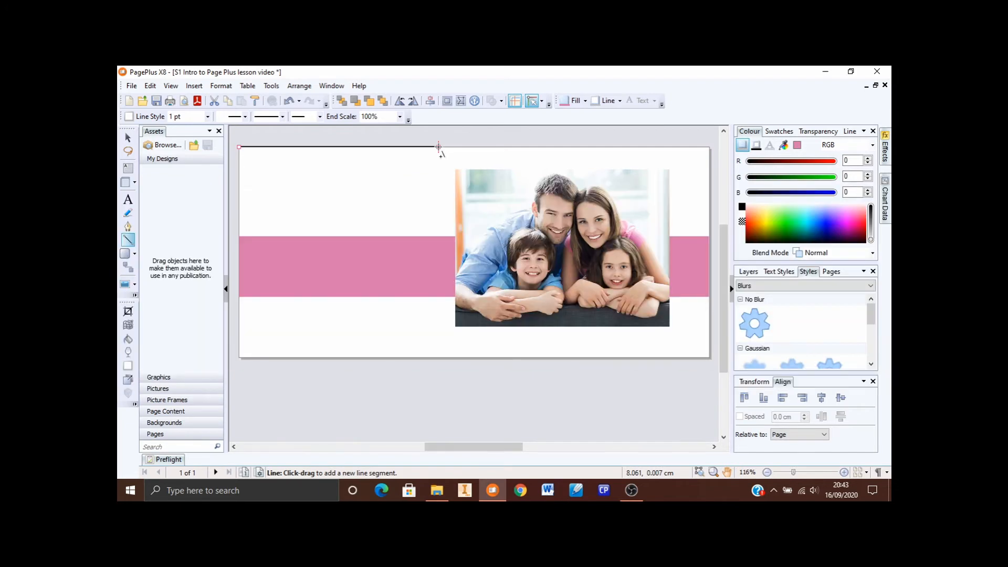
{"action": "mouse_move", "coordinate": [438, 147]}
{"action": "left_mouse_down"}
{"action": "mouse_move", "coordinate": [328, 359]}
{"action": "mouse_move", "coordinate": [317, 357]}
{"action": "left_mouse_up"}
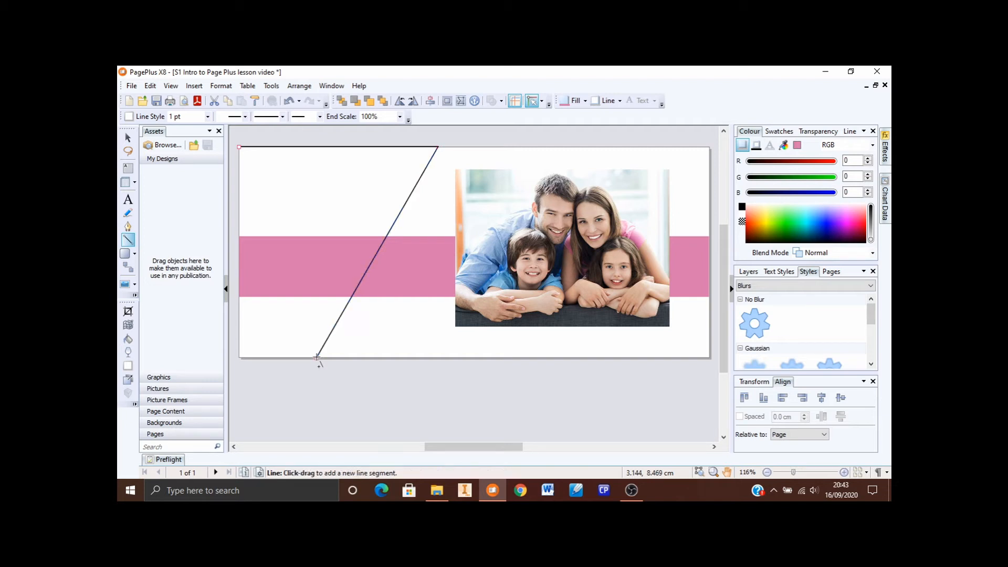